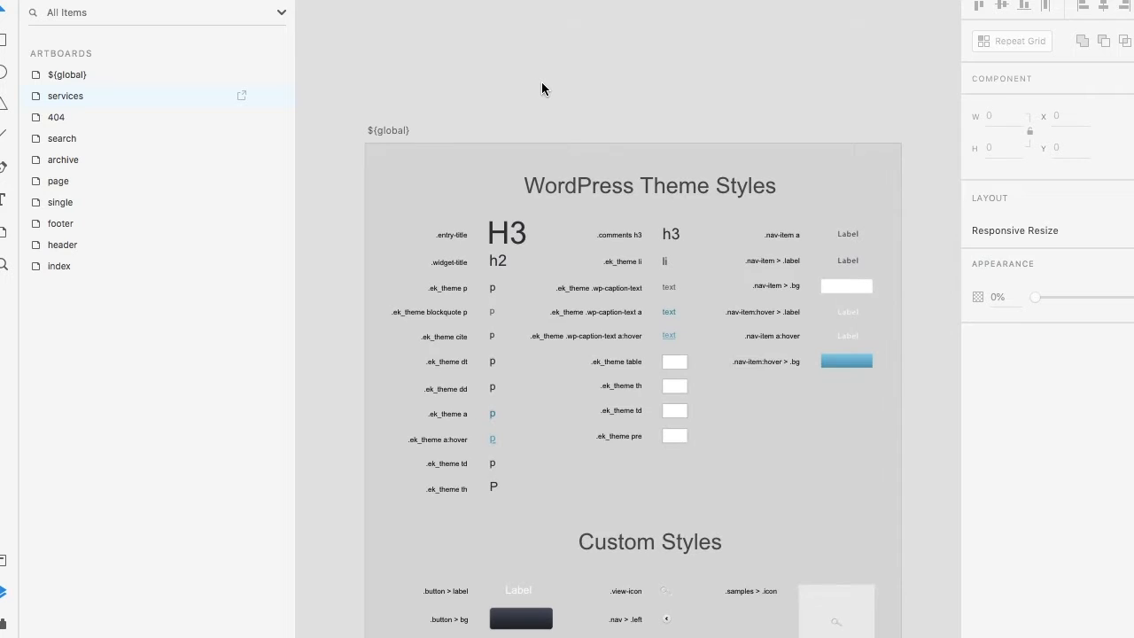
Step: Examine the WordPress theme style samples and their class labels on the ${global} artboard
{"action": "scroll", "coordinate": [542, 81], "scroll_direction": "down", "scroll_amount": 1}
{"action": "scroll", "coordinate": [541, 82], "scroll_direction": "right", "scroll_amount": 1}
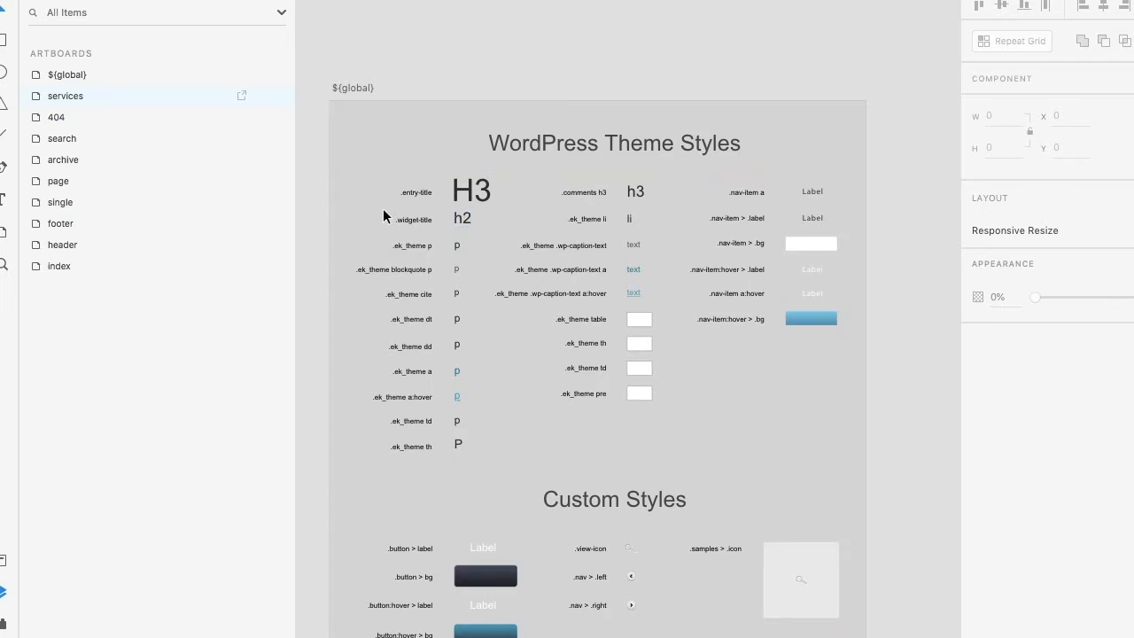
{"action": "scroll", "coordinate": [384, 216], "scroll_direction": "up", "scroll_amount": 3}
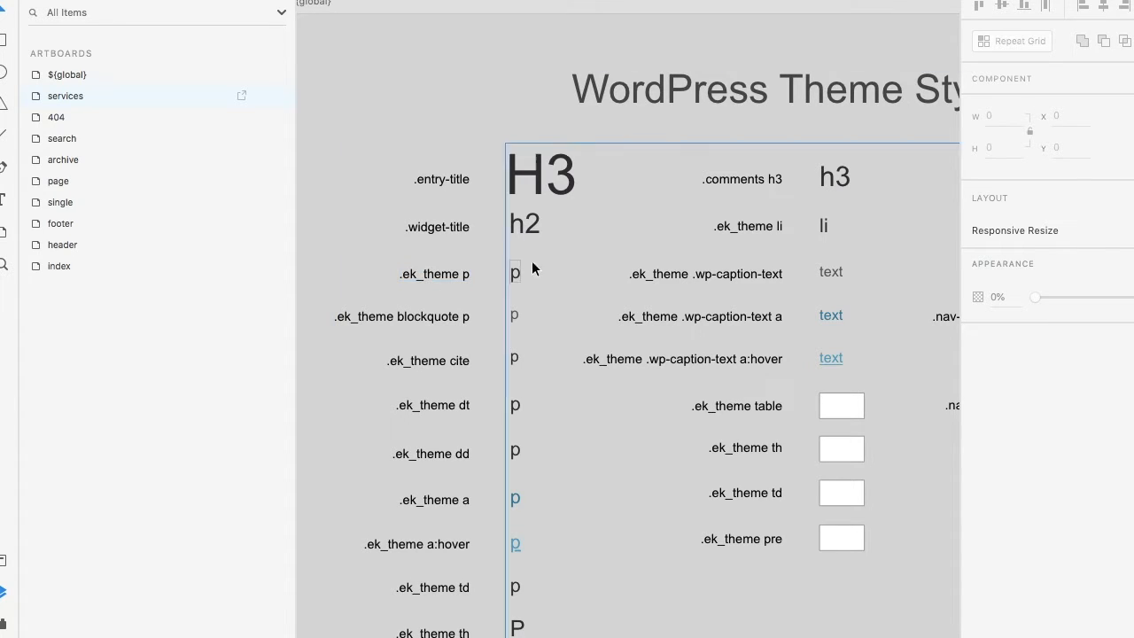
{"action": "scroll", "coordinate": [559, 277], "scroll_direction": "down", "scroll_amount": 3}
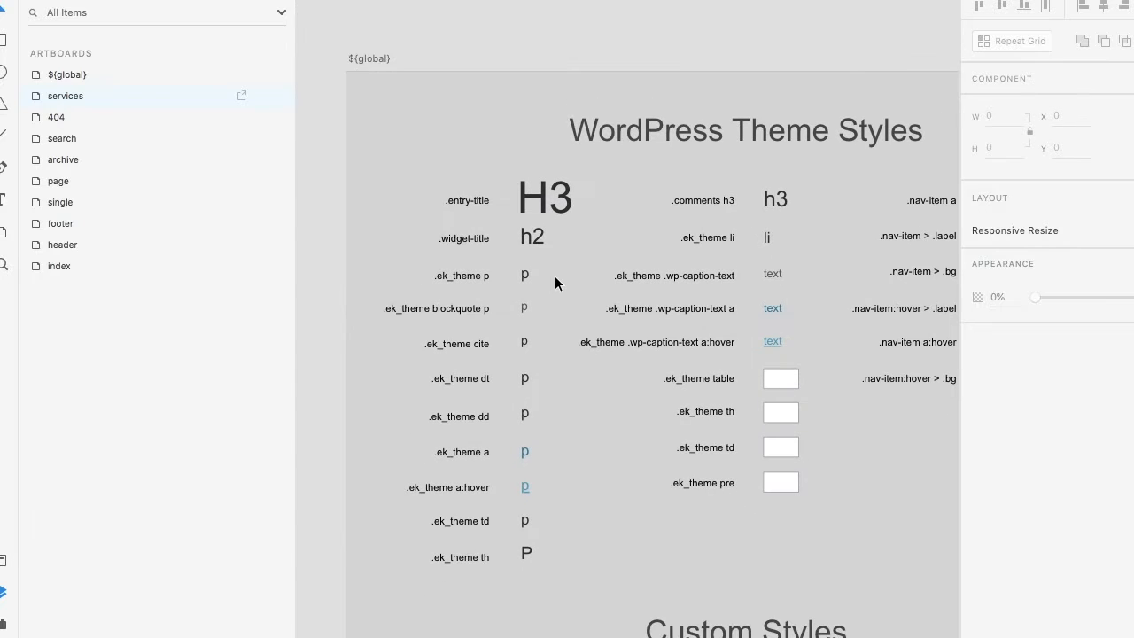
{"action": "scroll", "coordinate": [555, 276], "scroll_direction": "right", "scroll_amount": 2}
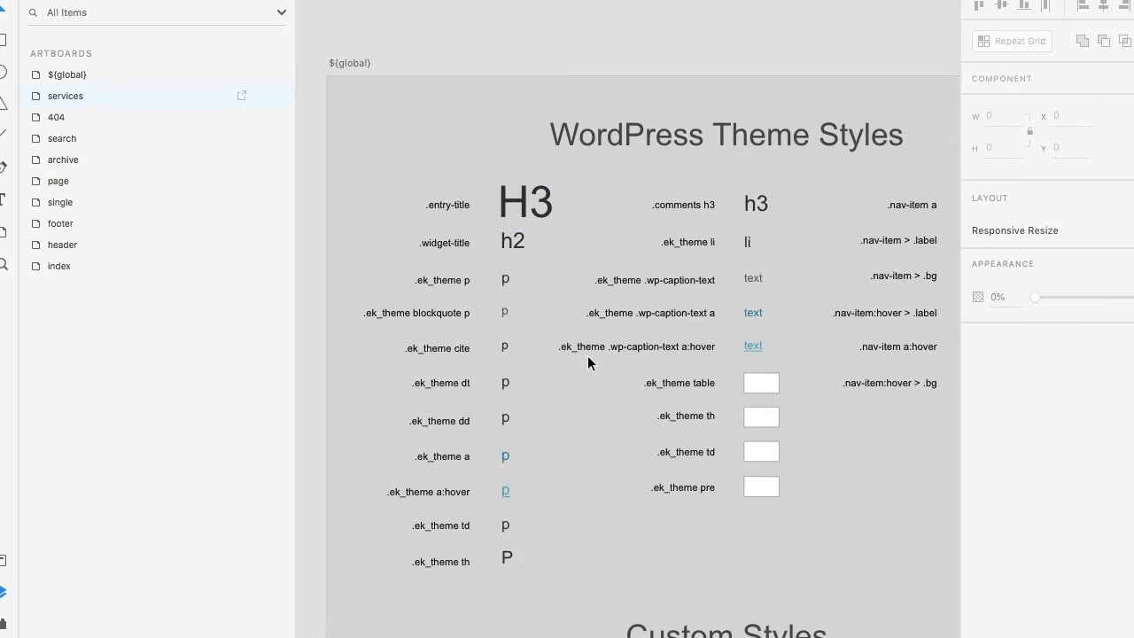
{"action": "scroll", "coordinate": [587, 355], "scroll_direction": "right", "scroll_amount": 3}
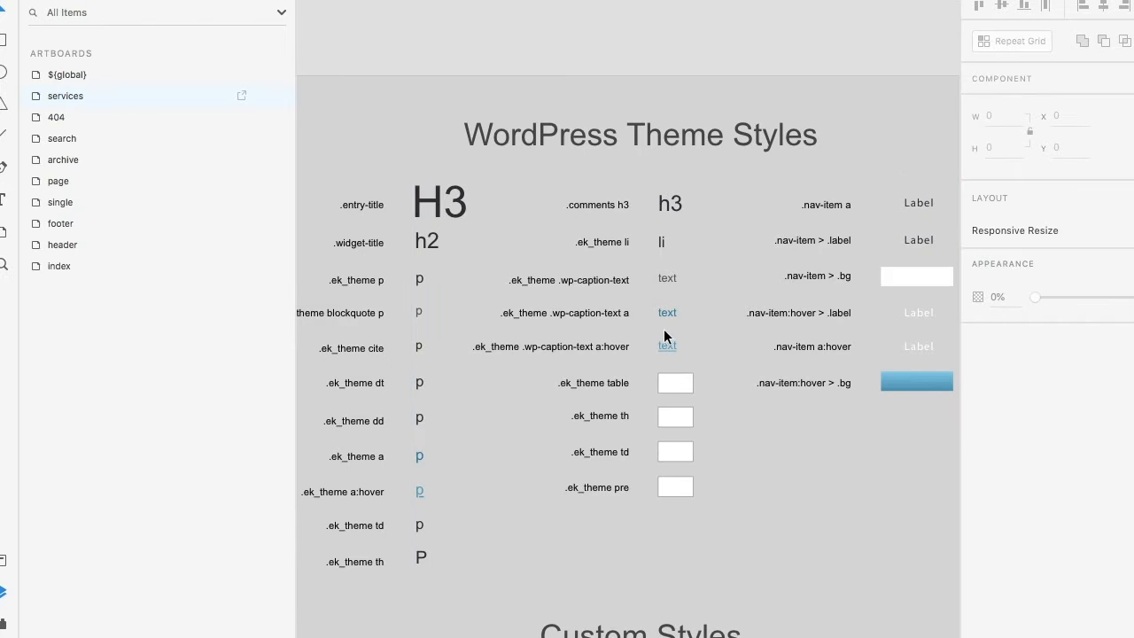
{"action": "scroll", "coordinate": [812, 337], "scroll_direction": "down", "scroll_amount": 2}
{"action": "scroll", "coordinate": [812, 336], "scroll_direction": "right", "scroll_amount": 3}
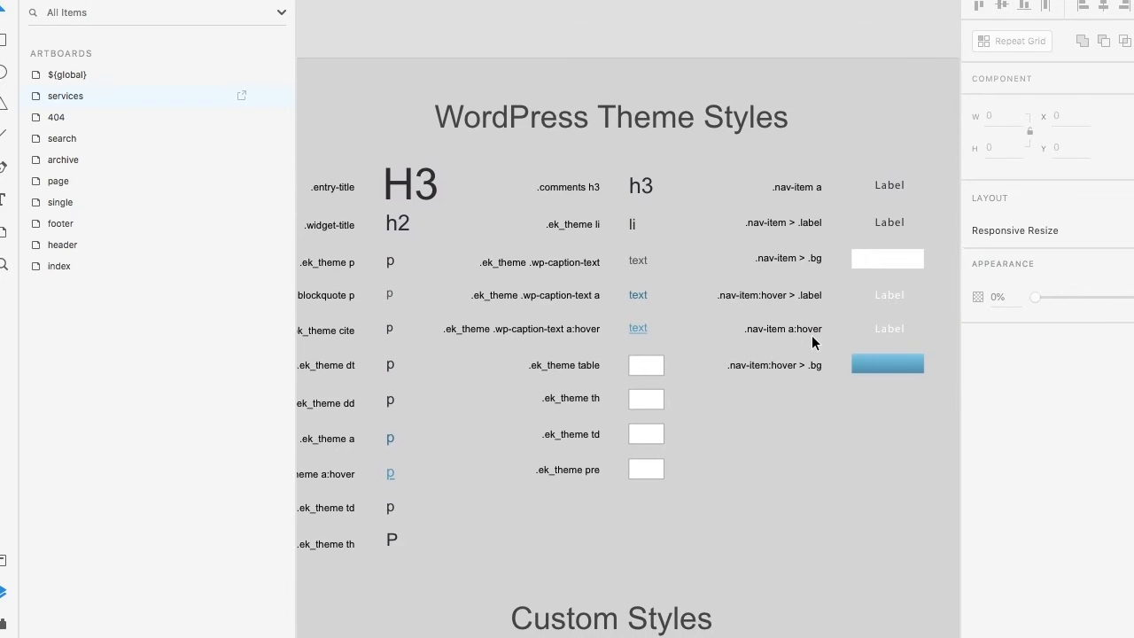
{"action": "scroll", "coordinate": [813, 336], "scroll_direction": "right", "scroll_amount": 1}
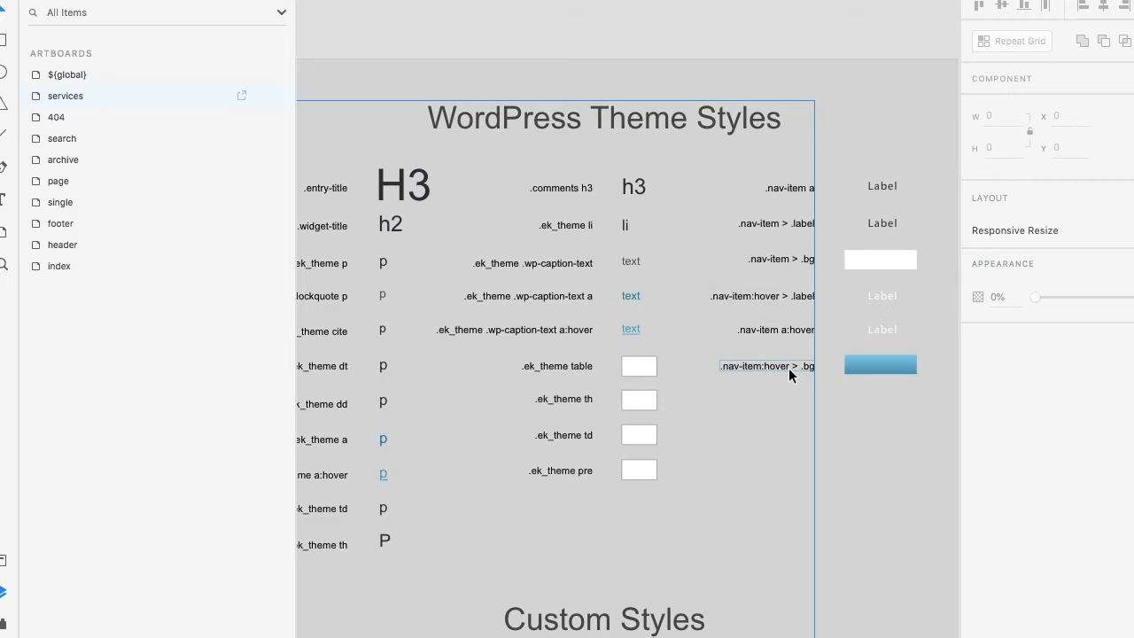
{"action": "scroll", "coordinate": [788, 367], "scroll_direction": "down", "scroll_amount": 5}
{"action": "scroll", "coordinate": [789, 368], "scroll_direction": "left", "scroll_amount": 2}
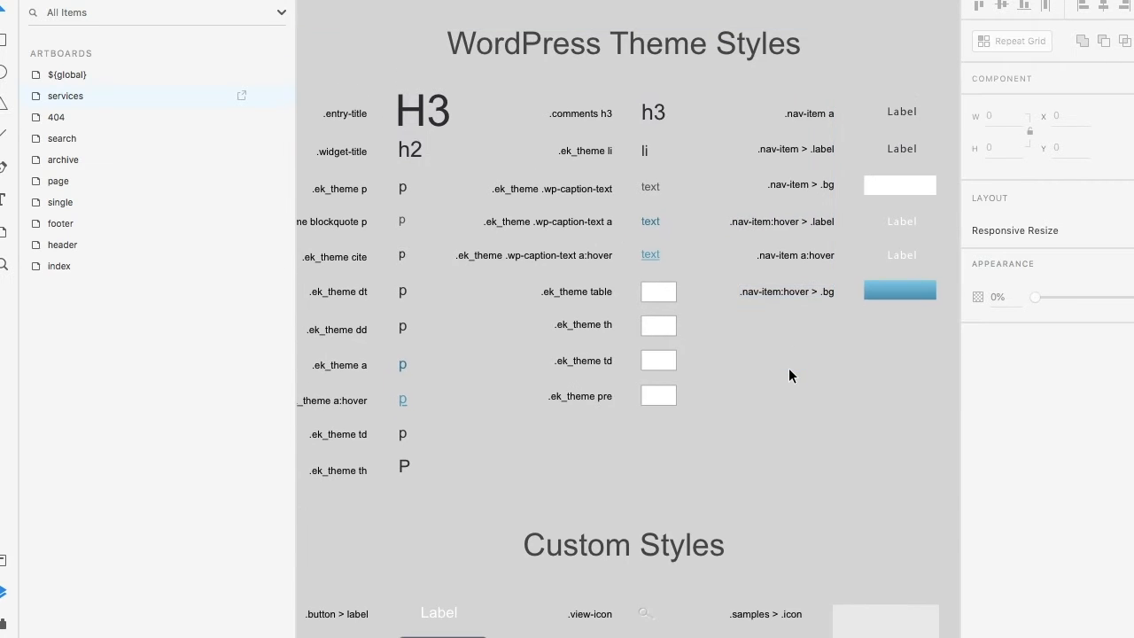
Step: Open the ${css|styles} group at its h2 sample and look through the layers it contains
{"action": "left_click", "coordinate": [343, 154]}
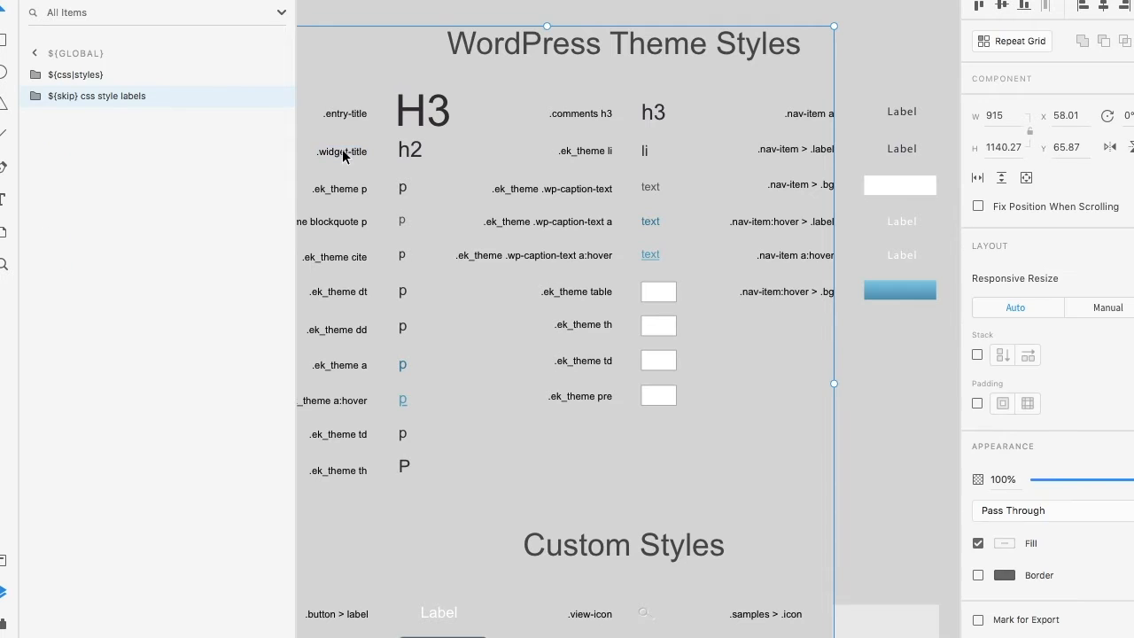
{"action": "left_click", "coordinate": [404, 155]}
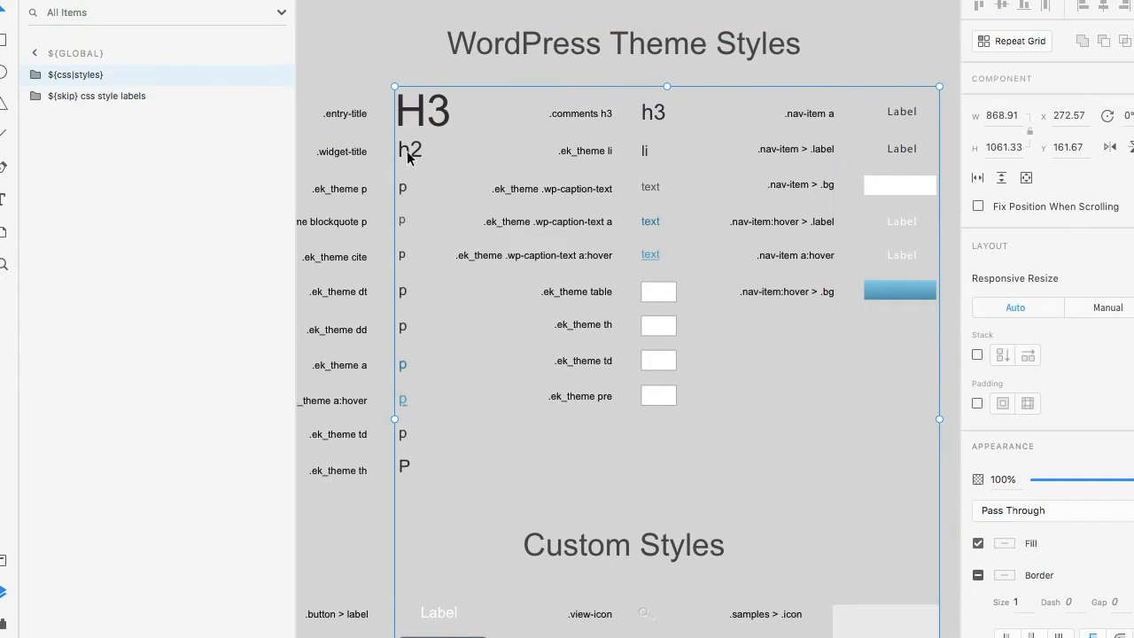
{"action": "double_click", "coordinate": [408, 155]}
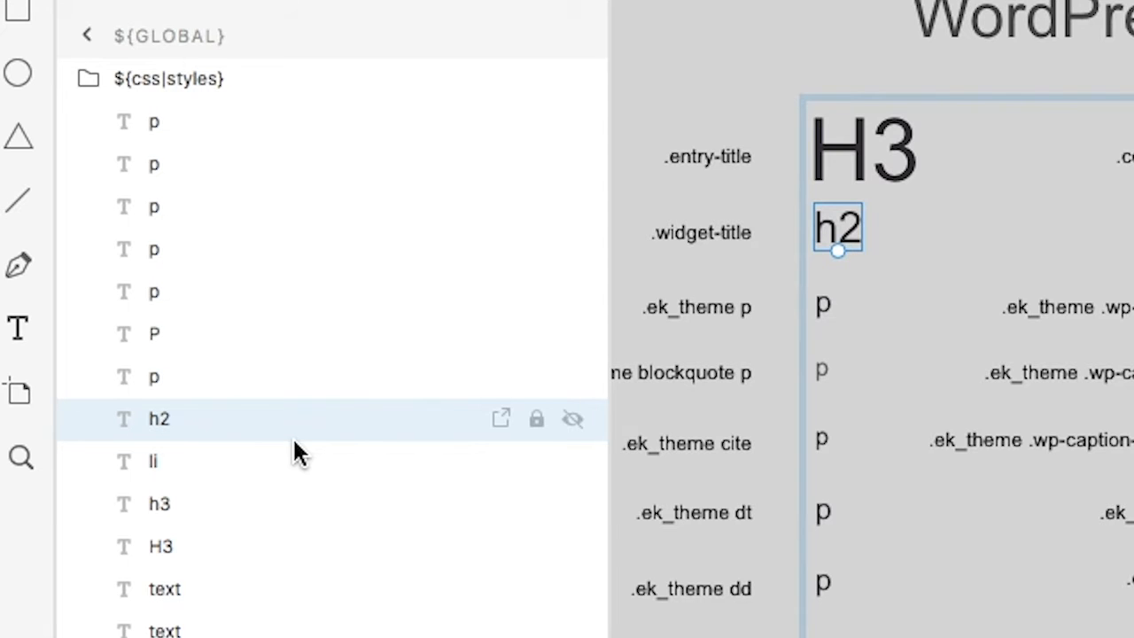
{"action": "scroll", "coordinate": [295, 443], "scroll_direction": "down", "scroll_amount": 3}
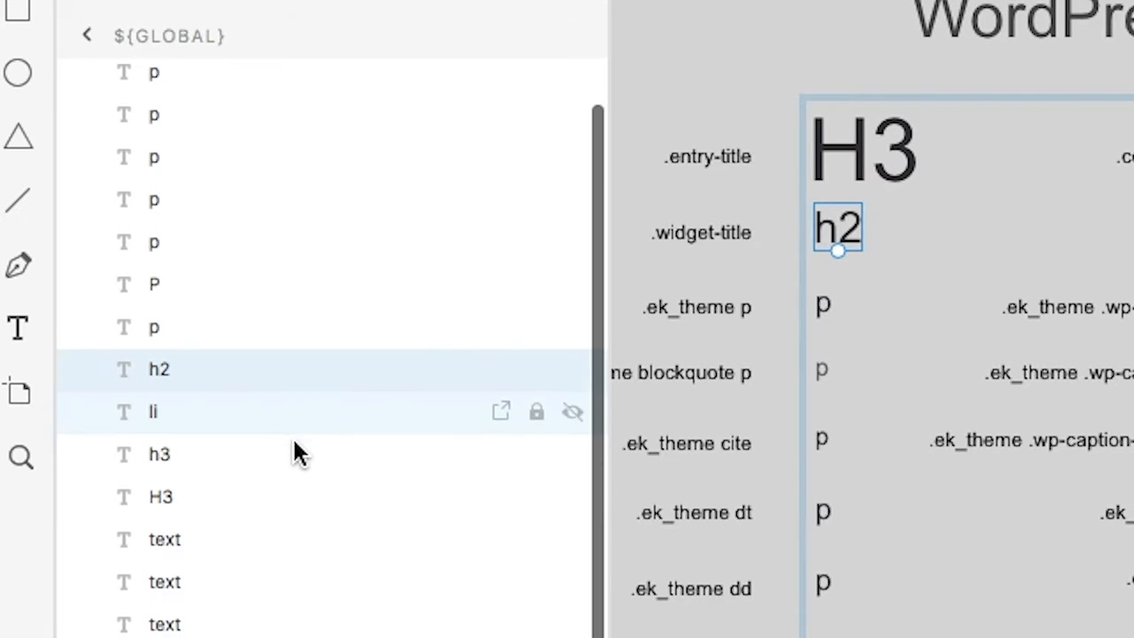
{"action": "scroll", "coordinate": [295, 452], "scroll_direction": "down", "scroll_amount": 2}
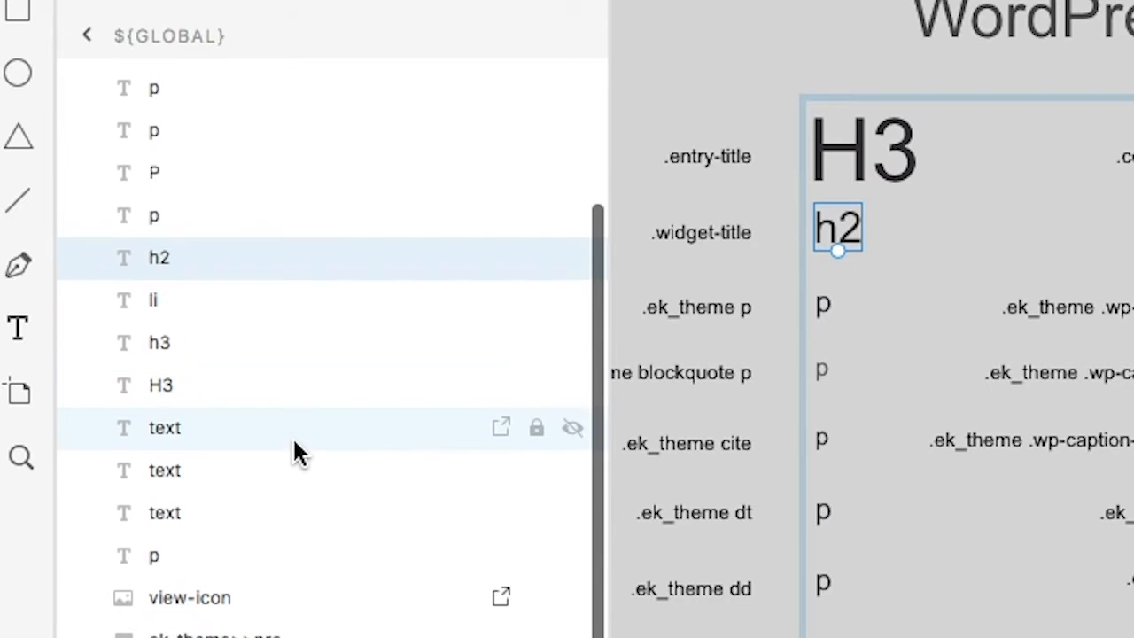
Step: Rename the layer of the large H3 sample as ek_theme>>.entry-title
{"action": "left_click", "coordinate": [872, 146]}
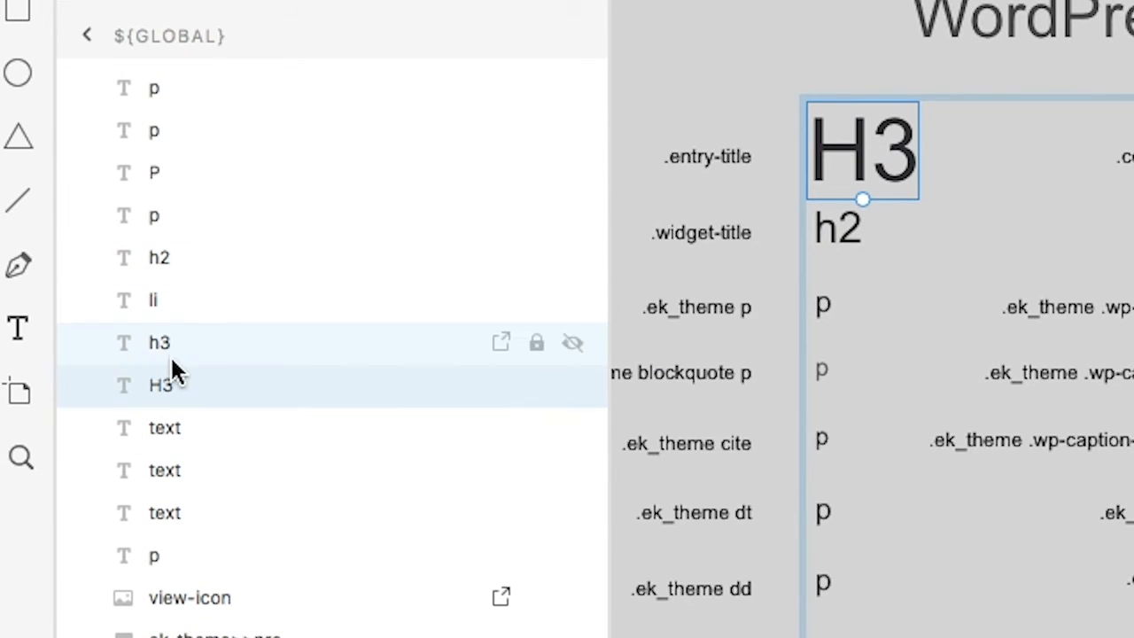
{"action": "double_click", "coordinate": [168, 386]}
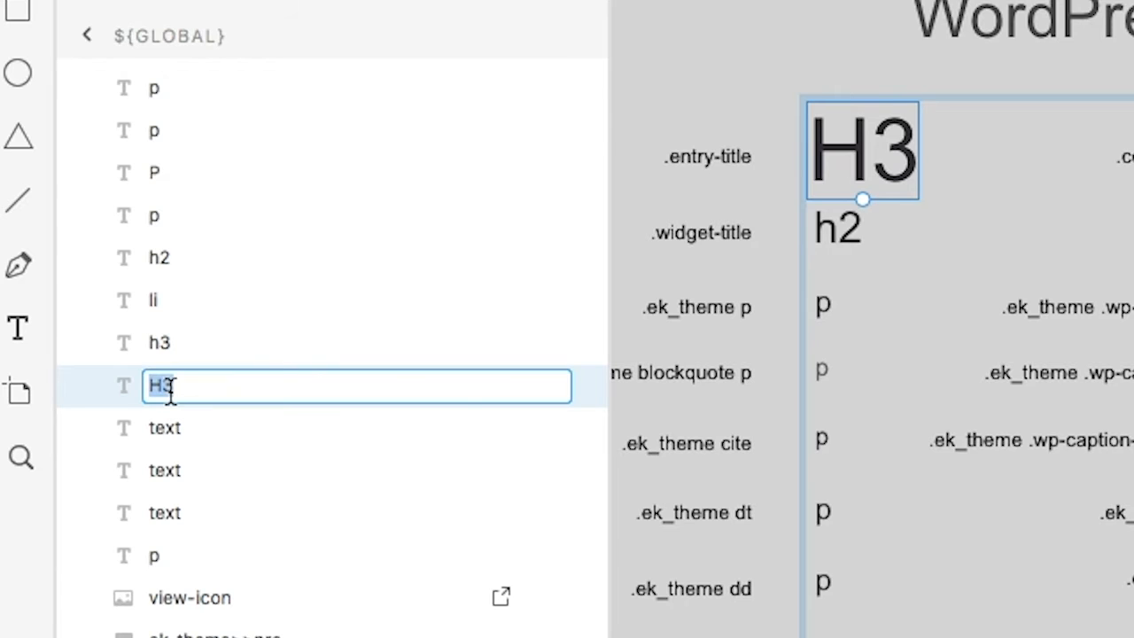
{"action": "type", "text": "entry-"}
{"action": "key", "text": "BackSpace"}
{"action": "key", "text": "BackSpace"}
{"action": "key", "text": "BackSpace"}
{"action": "key", "text": "BackSpace"}
{"action": "key", "text": "BackSpace"}
{"action": "key", "text": "BackSpace"}
{"action": "type", "text": "ek_theme>>.entry-title"}
{"action": "key", "text": "Return"}
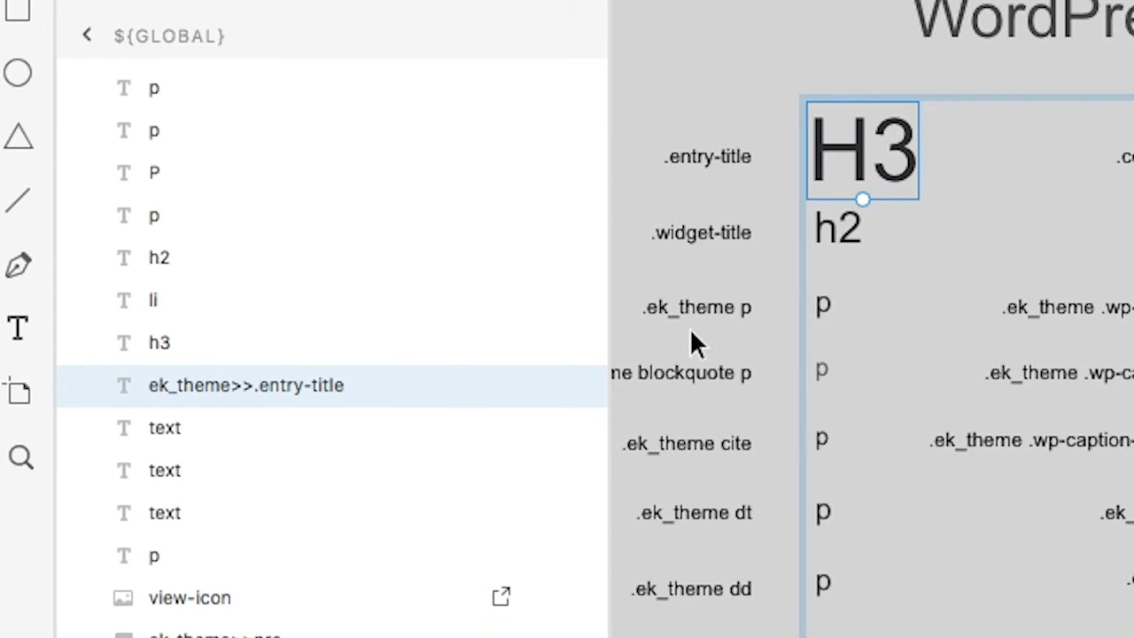
Step: Rename the layer of the h2 sample as ek_theme>>.widget-title
{"action": "double_click", "coordinate": [163, 253]}
{"action": "type", "text": "ek_theme>>.widget-title"}
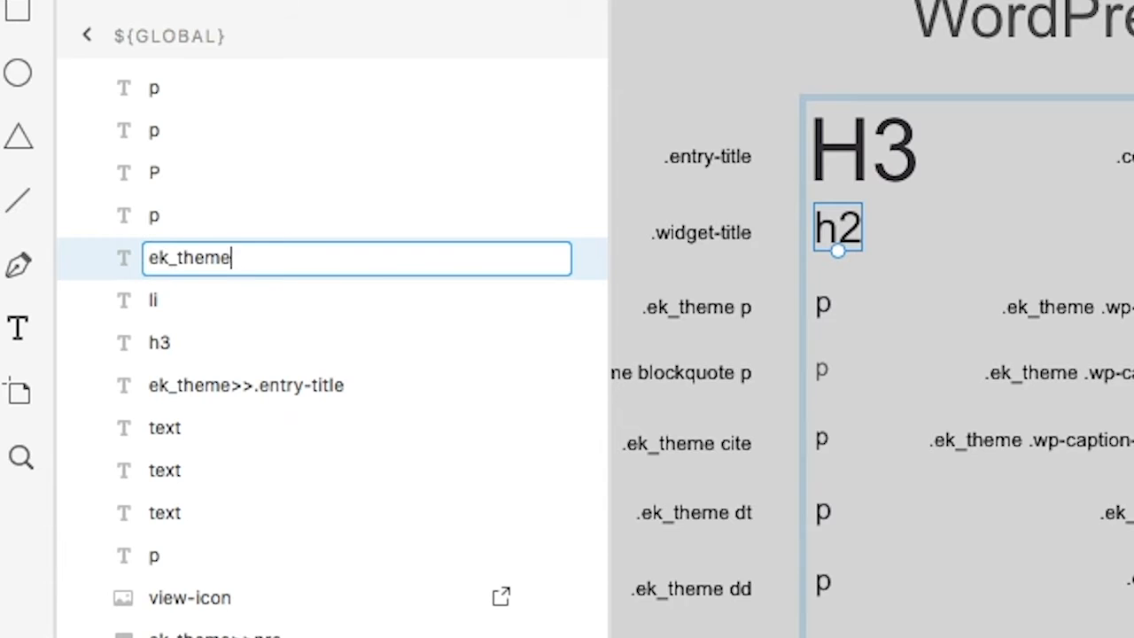
{"action": "key", "text": "Return"}
Step: Rename the layer of the paragraph sample beside the .ek_theme p label as ek_theme>>p
{"action": "left_click", "coordinate": [824, 310]}
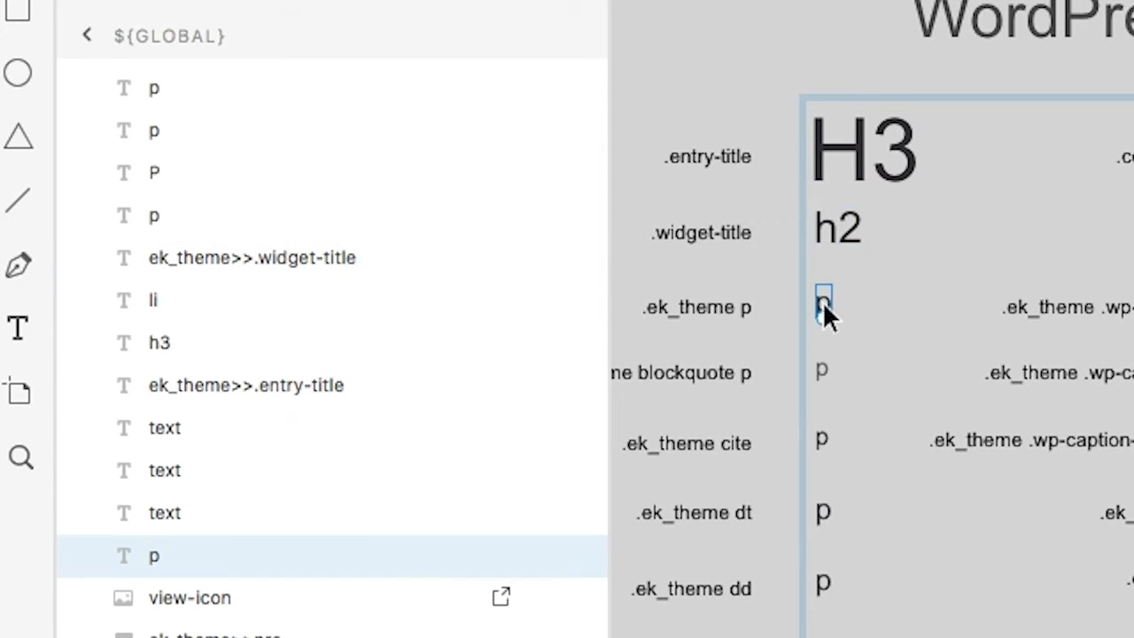
{"action": "double_click", "coordinate": [157, 558]}
{"action": "type", "text": "ek_theme>>"}
{"action": "type", "text": "p"}
{"action": "key", "text": "Return"}
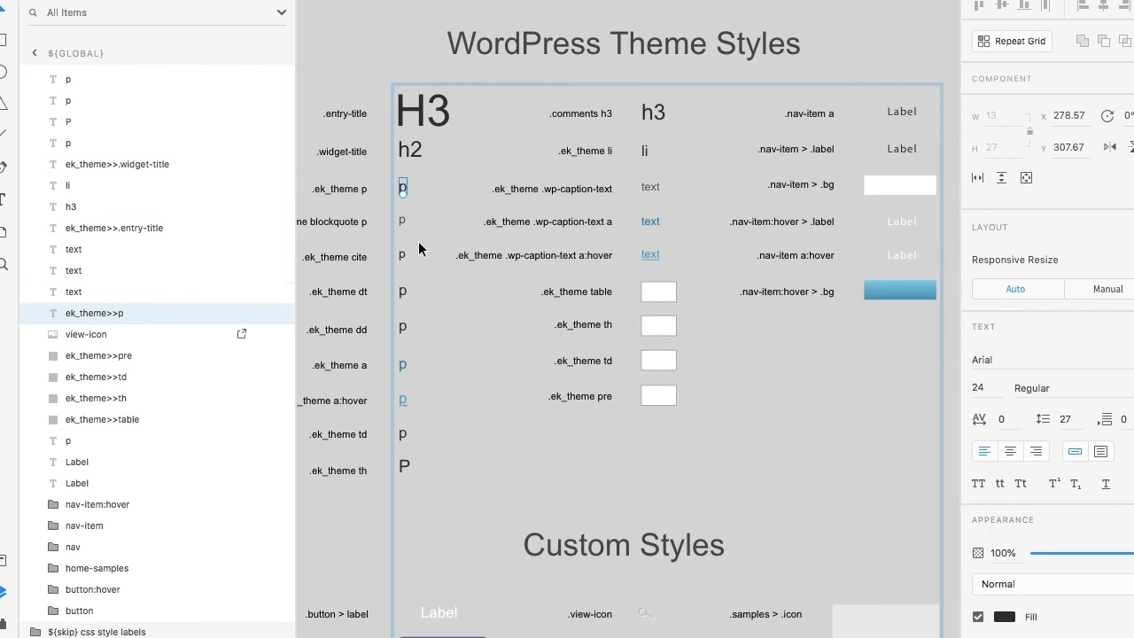
Step: Rename the layer of the blockquote paragraph sample as ek_theme>>blockquote p
{"action": "left_click", "coordinate": [397, 227]}
{"action": "double_click", "coordinate": [67, 441]}
{"action": "type", "text": "ek_theme>>blockquote p"}
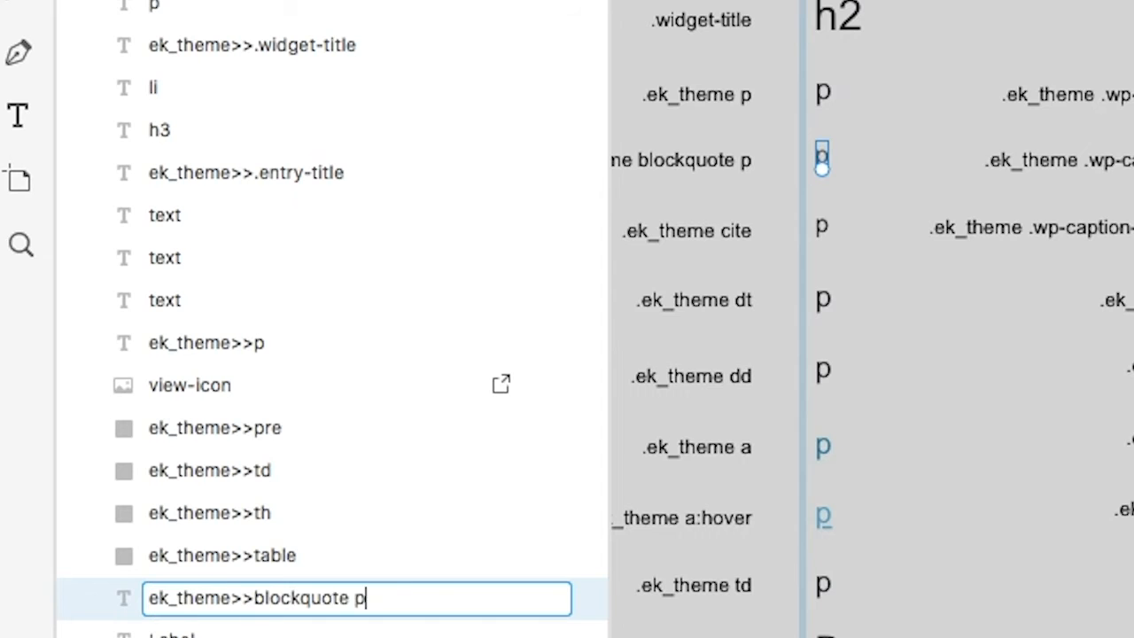
{"action": "key", "text": "BackSpace"}
{"action": "key", "text": "BackSpace"}
{"action": "type", "text": ">>p"}
{"action": "key", "text": "BackSpace"}
{"action": "key", "text": "BackSpace"}
{"action": "key", "text": "BackSpace"}
{"action": "type", "text": "p"}
{"action": "key", "text": "Return"}
Step: Rename the layer of the sample beside the .ek_theme cite label as ek_theme>>cite
{"action": "scroll", "coordinate": [726, 402], "scroll_direction": "left", "scroll_amount": 2}
{"action": "left_click", "coordinate": [913, 176]}
{"action": "type", "text": "ek_theme>>cite"}
{"action": "left_click", "coordinate": [913, 321]}
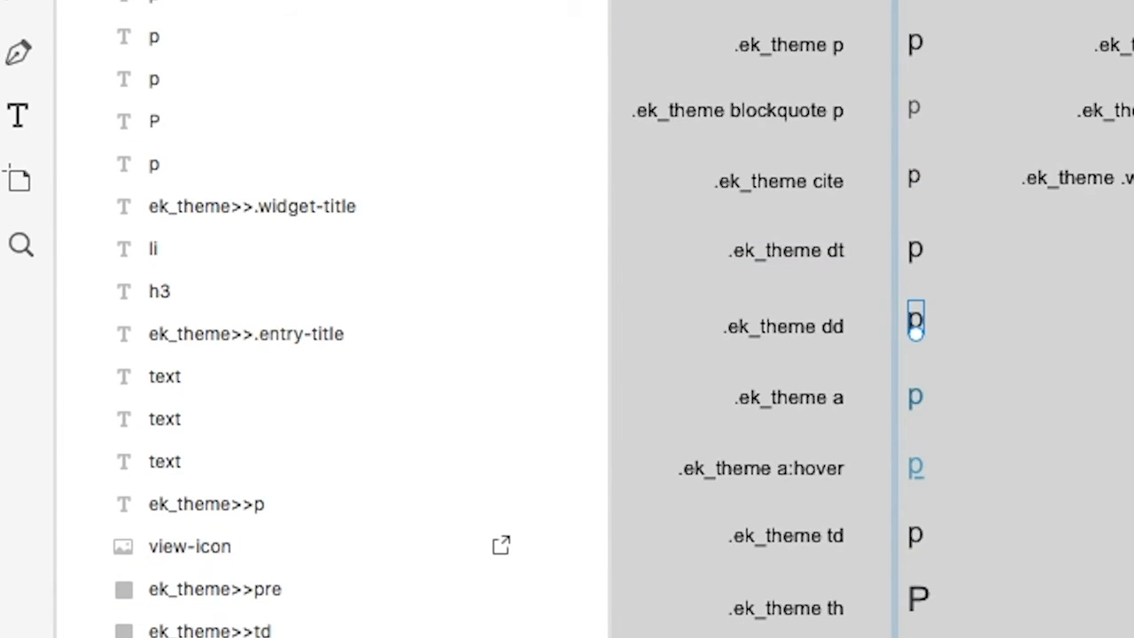
Step: Shorten the two title layer names to widget-title and entry-title, without the ek_theme prefix
{"action": "double_click", "coordinate": [226, 204]}
{"action": "type", "text": "widget-title"}
{"action": "double_click", "coordinate": [223, 492]}
{"action": "type", "text": "entry-title"}
{"action": "key", "text": "Return"}
Step: Rename the layers of the dt and dd samples as ek_theme>>dt and ek_theme>>dd
{"action": "left_click", "coordinate": [919, 407]}
{"action": "double_click", "coordinate": [155, 152]}
{"action": "type", "text": "ek_theme>>dt"}
{"action": "left_click", "coordinate": [916, 480]}
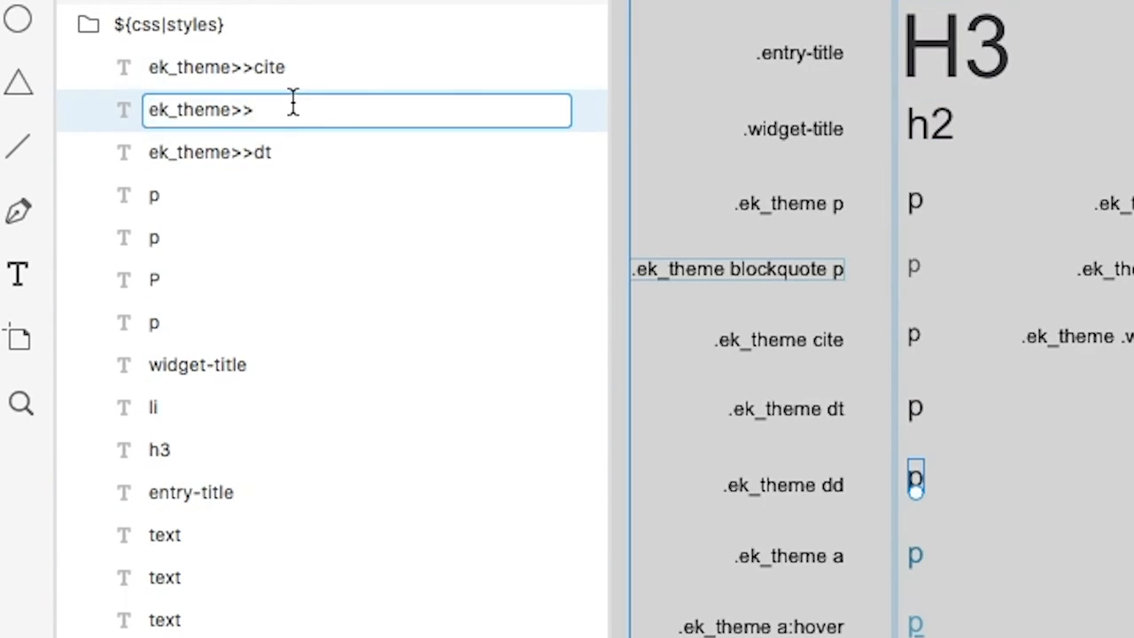
Step: Rename the link and table text sample layers as ek_theme>>a:hover, ek_theme>>a, ek_theme>>td and ek_theme>>th
{"action": "double_click", "coordinate": [153, 197]}
{"action": "type", "text": "ek_theme>>a:hover"}
{"action": "double_click", "coordinate": [155, 322]}
{"action": "type", "text": "ek_theme>>td"}
{"action": "double_click", "coordinate": [157, 281]}
{"action": "type", "text": "ek_theme>>th"}
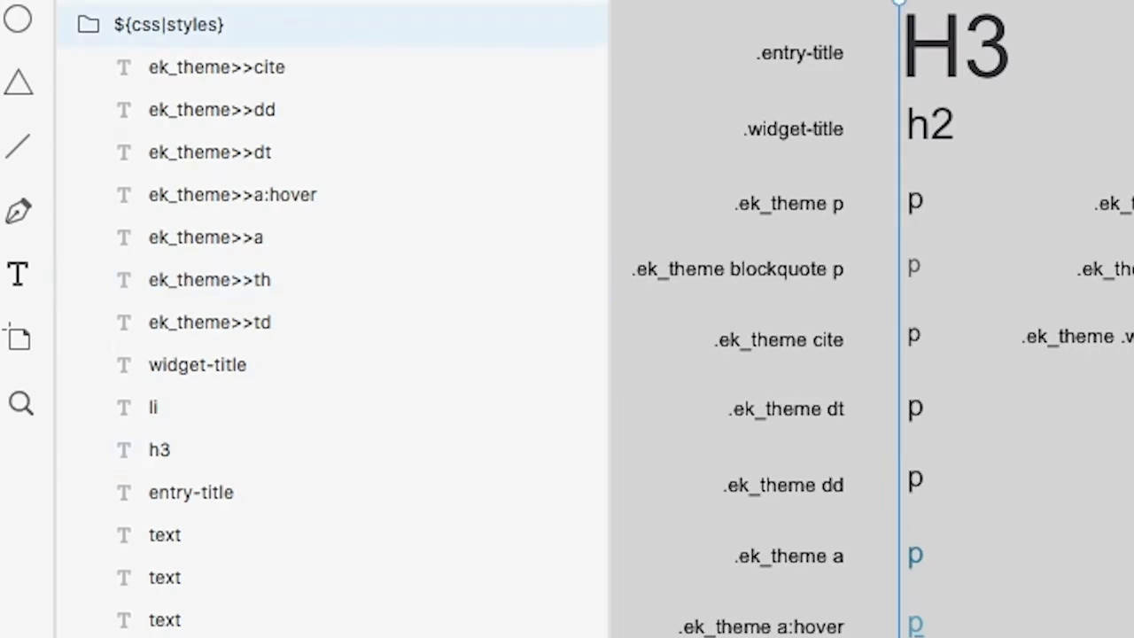
Step: Rename the h3 sample's layer as .comments>>h3 and the list item sample's layer as ek_theme>>li
{"action": "double_click", "coordinate": [160, 450]}
{"action": "type", "text": ".comments"}
{"action": "type", "text": ">>h3"}
{"action": "key", "text": "Return"}
{"action": "double_click", "coordinate": [153, 408]}
{"action": "type", "text": "ek_theme>>li"}
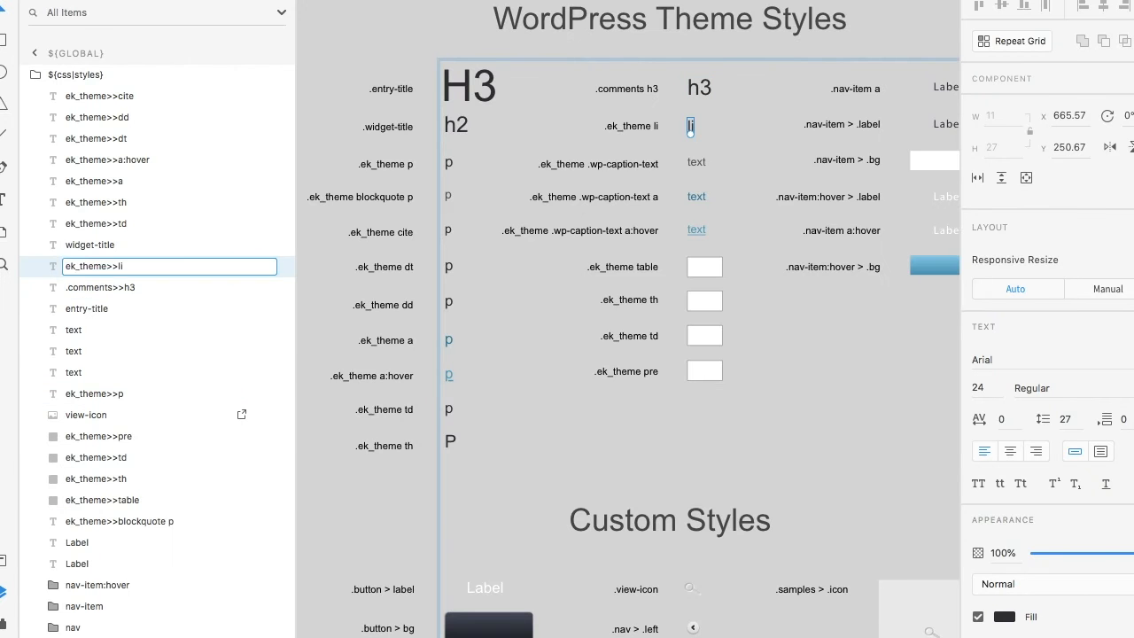
Step: Rename the three caption text layers as ek_theme>>.wp-caption-text, ek_theme>>.wp-caption-text a and ek_theme>>wp-caption-text a:hover
{"action": "double_click", "coordinate": [165, 620]}
{"action": "type", "text": "ek_theme>>w.wp-caption-text"}
{"action": "left_click", "coordinate": [697, 196]}
{"action": "double_click", "coordinate": [78, 352]}
{"action": "type", "text": "ek_theme>>.wp-caption-text a"}
{"action": "left_click", "coordinate": [701, 232]}
{"action": "double_click", "coordinate": [79, 332]}
{"action": "type", "text": "ek_theme>>wp-caption-text a:hover"}
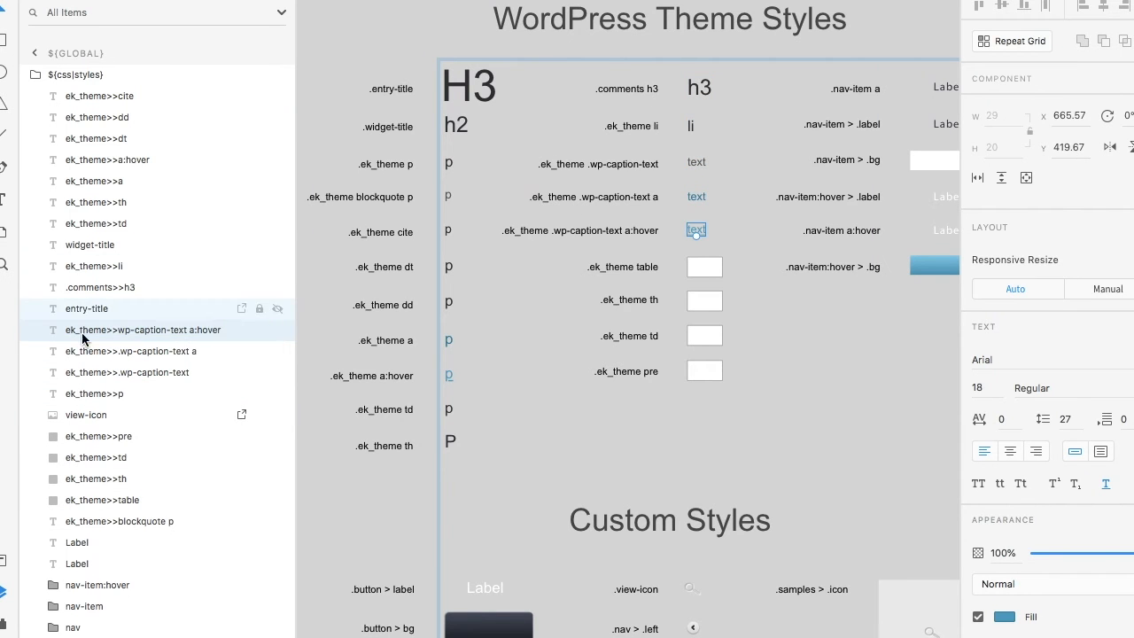
Step: Rename the two navigation Label layers as nav-item>>a and nav-item>>a:hover
{"action": "double_click", "coordinate": [946, 88]}
{"action": "double_click", "coordinate": [74, 557]}
{"action": "type", "text": "nav-item>>a"}
{"action": "key", "text": "Return"}
{"action": "double_click", "coordinate": [78, 532]}
{"action": "type", "text": "nav-item>>a:hover"}
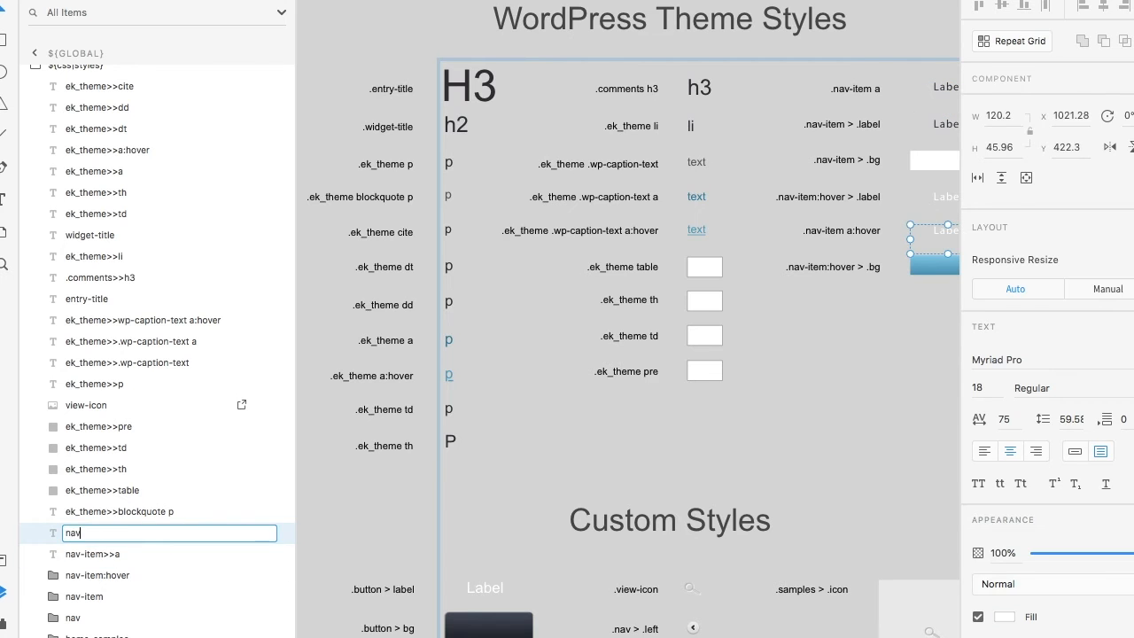
{"action": "key", "text": "Return"}
Step: Examine the navigation hover, button, view icon, nav arrow and home-samples elements and their layer groups
{"action": "left_click", "coordinate": [868, 199]}
{"action": "double_click", "coordinate": [944, 201]}
{"action": "left_click", "coordinate": [90, 590]}
{"action": "left_click", "coordinate": [54, 562]}
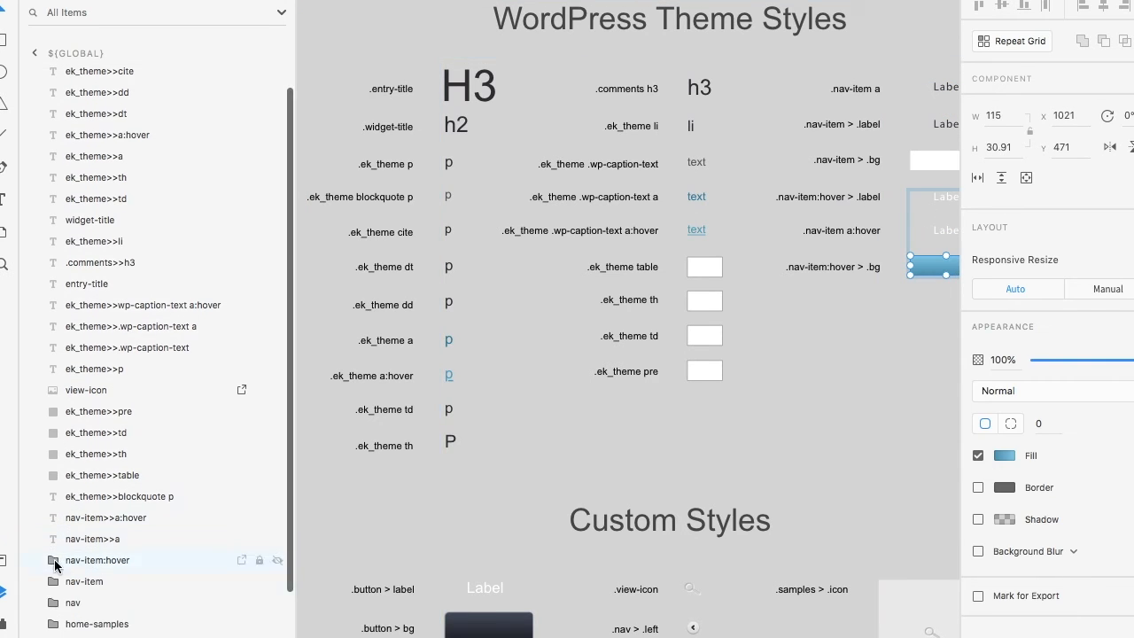
{"action": "scroll", "coordinate": [532, 355], "scroll_direction": "down", "scroll_amount": 4}
{"action": "double_click", "coordinate": [503, 274]}
{"action": "left_click", "coordinate": [53, 569]}
{"action": "left_click", "coordinate": [708, 274]}
{"action": "left_click", "coordinate": [710, 313]}
{"action": "left_click", "coordinate": [950, 294]}
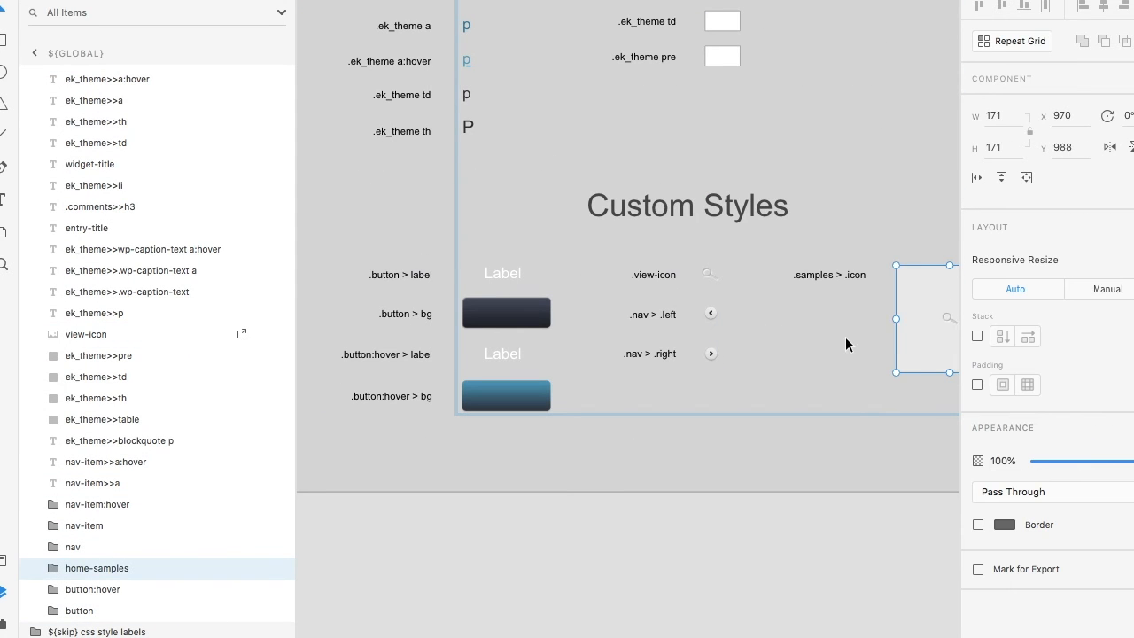
{"action": "left_click", "coordinate": [686, 501]}
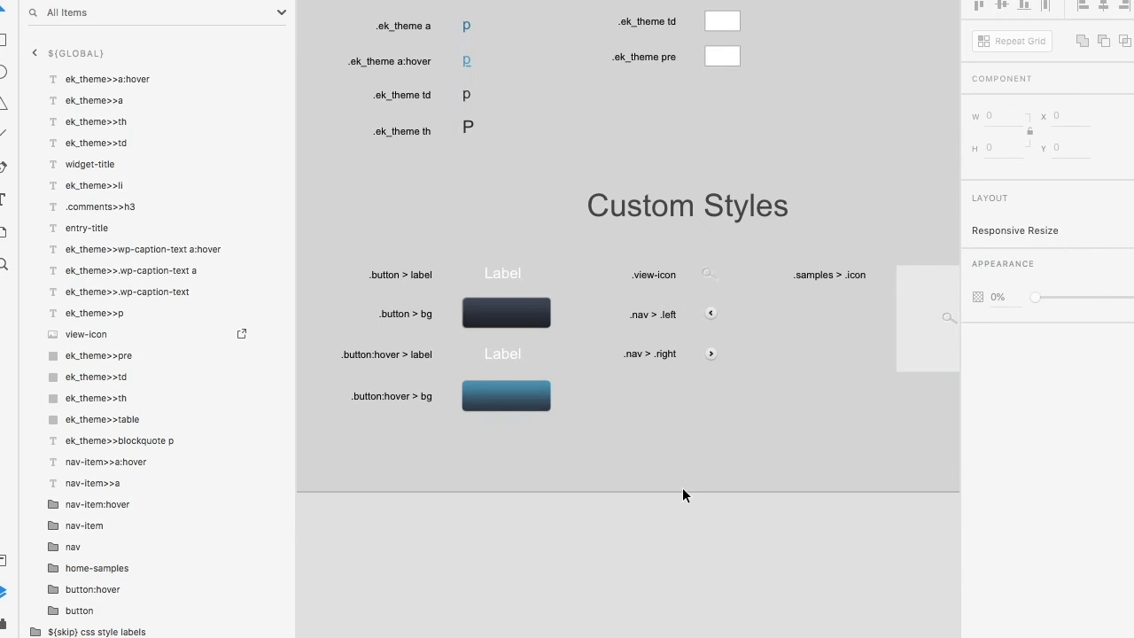
{"action": "scroll", "coordinate": [682, 489], "scroll_direction": "down", "scroll_amount": 3}
{"action": "scroll", "coordinate": [682, 494], "scroll_direction": "up", "scroll_amount": 2}
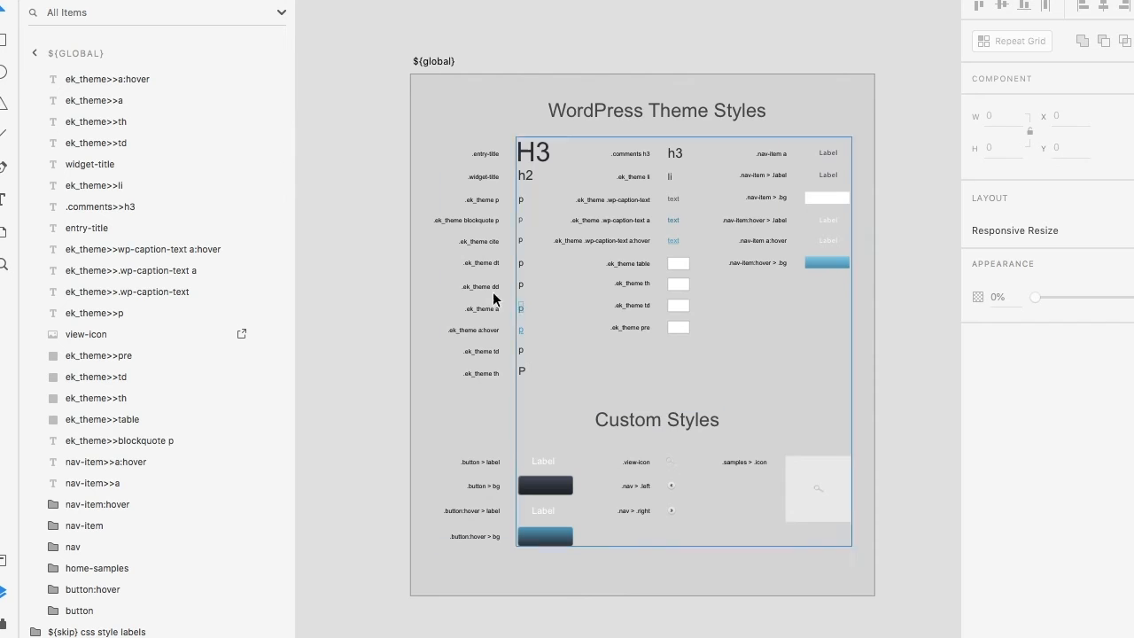
Step: Deselect the artboard contents and export the design as WordPress with the Lightning Storm plugin
{"action": "left_click", "coordinate": [382, 238]}
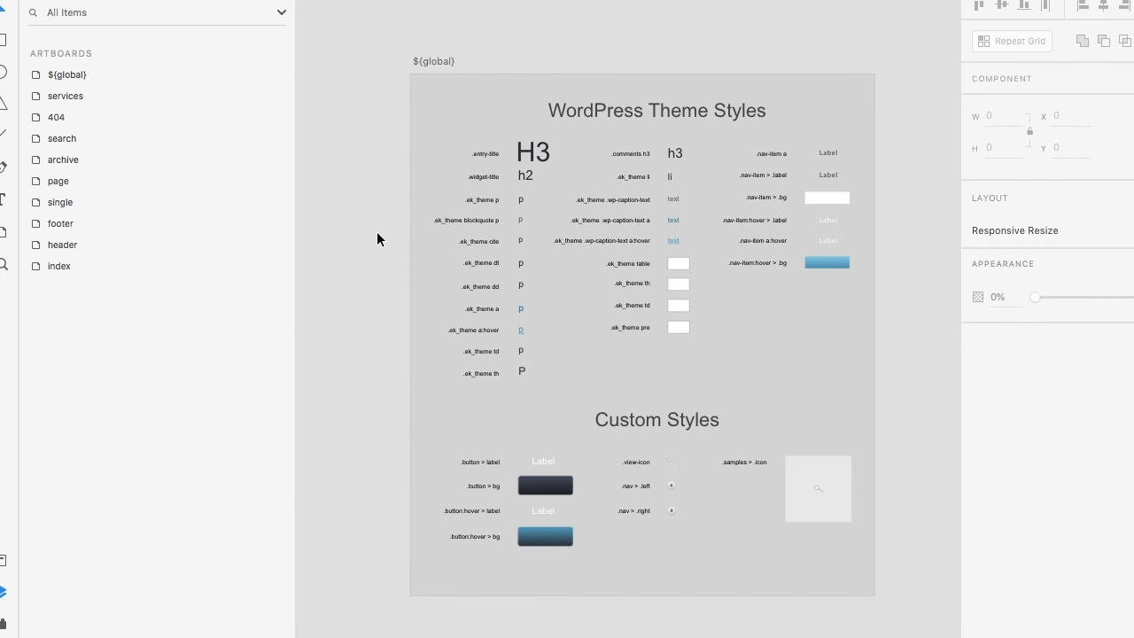
{"action": "left_click", "coordinate": [4, 623]}
{"action": "scroll", "coordinate": [178, 498], "scroll_direction": "down", "scroll_amount": 1}
{"action": "scroll", "coordinate": [176, 494], "scroll_direction": "down", "scroll_amount": 5}
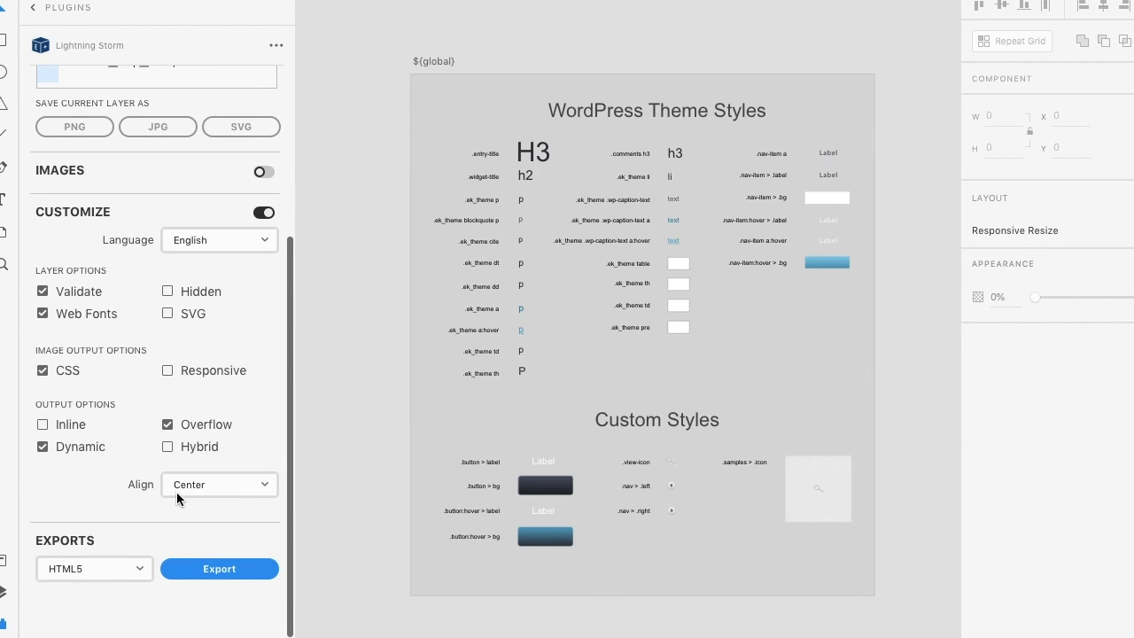
{"action": "left_click", "coordinate": [116, 576]}
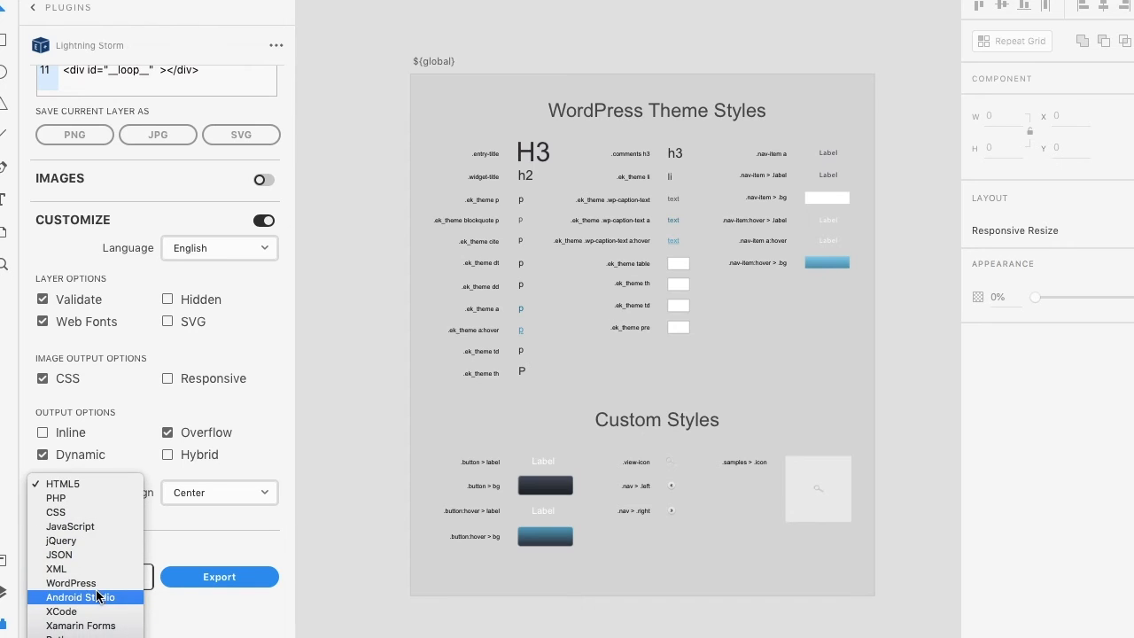
{"action": "left_click", "coordinate": [79, 582]}
{"action": "left_click", "coordinate": [197, 567]}
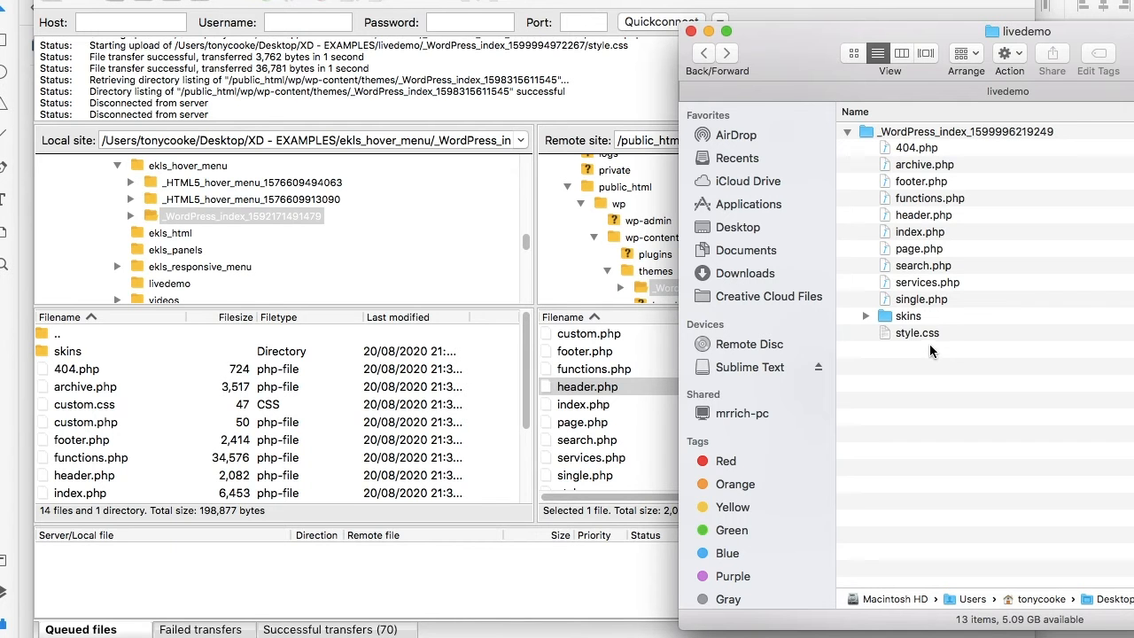
Step: Review the exported theme's home page on the WordPress test site in the browser
{"action": "left_click_drag", "start_coordinate": [923, 335], "coordinate": [639, 416]}
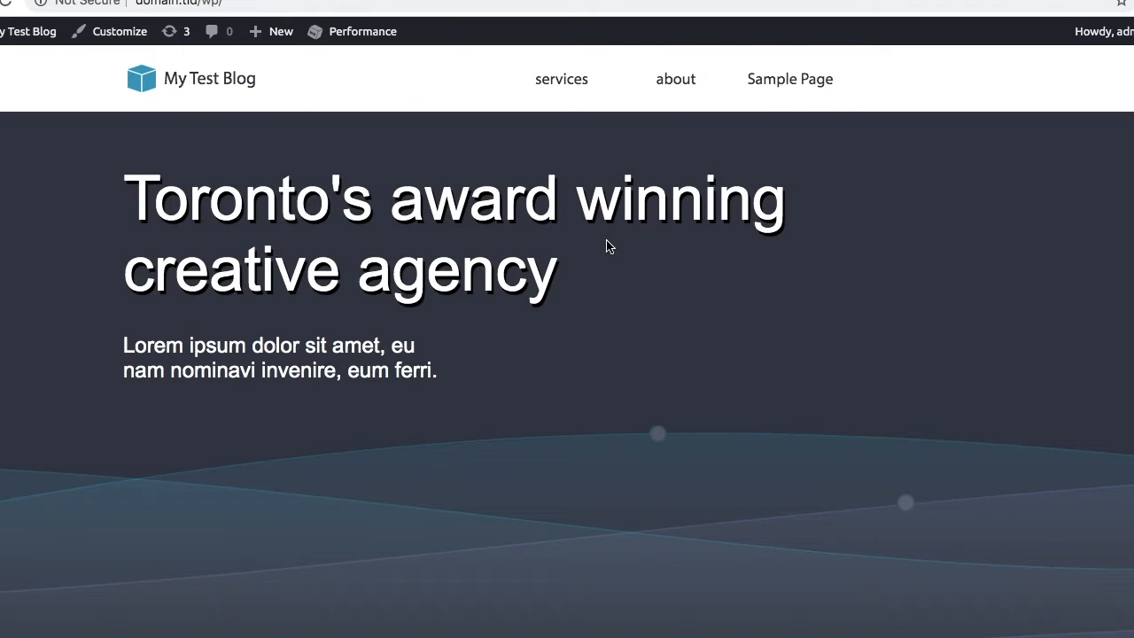
{"action": "scroll", "coordinate": [608, 245], "scroll_direction": "down", "scroll_amount": 7}
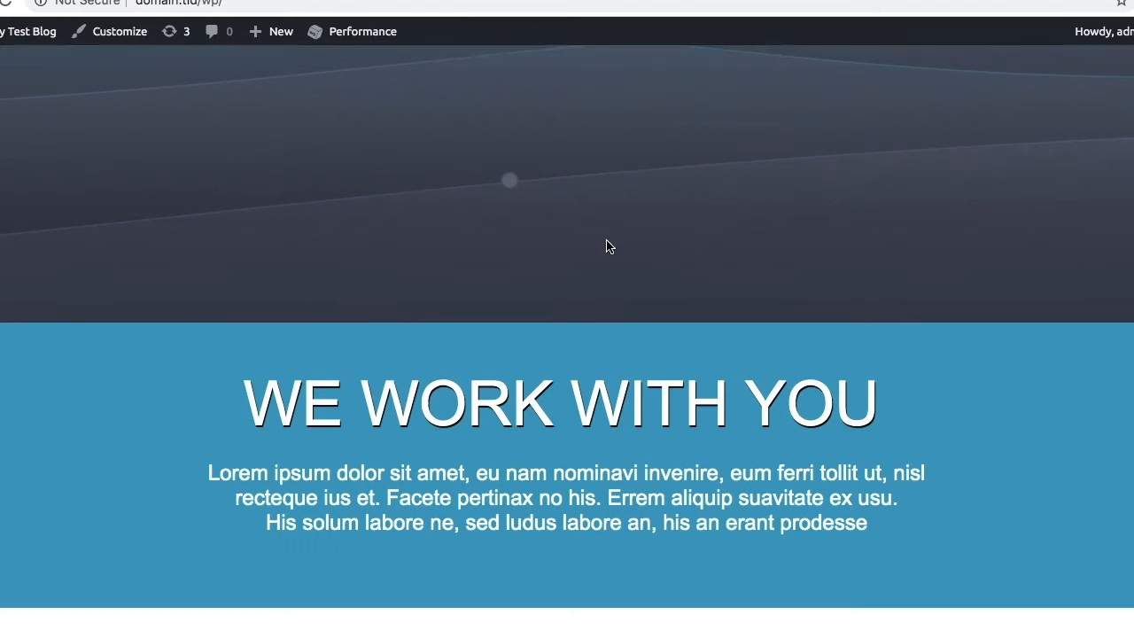
{"action": "scroll", "coordinate": [607, 241], "scroll_direction": "up", "scroll_amount": 5}
{"action": "scroll", "coordinate": [607, 241], "scroll_direction": "up", "scroll_amount": 3}
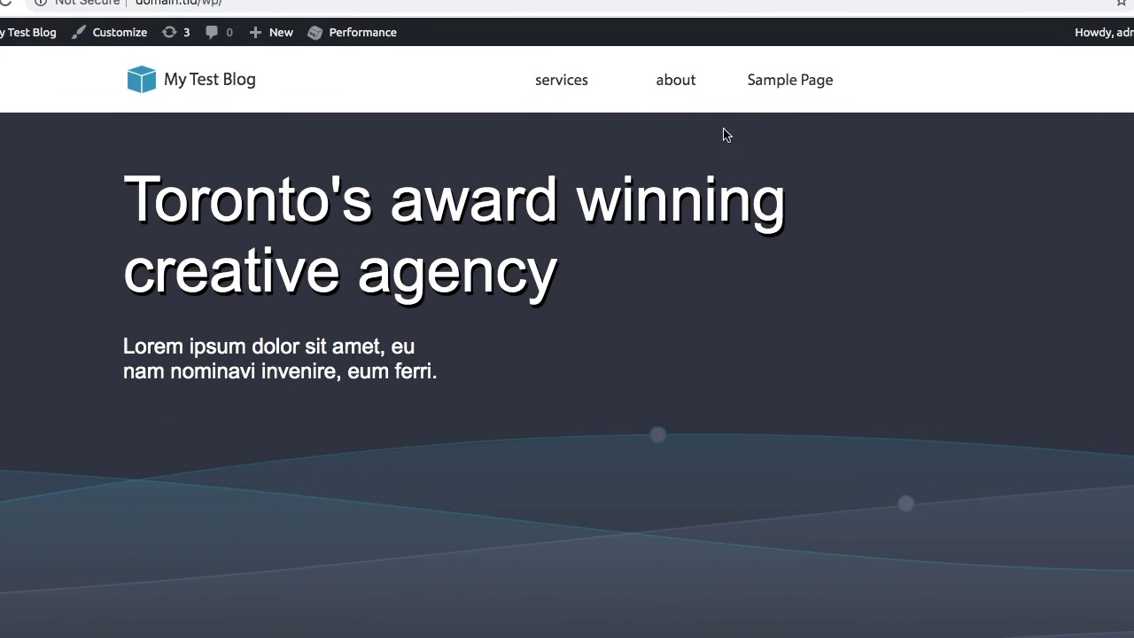
Step: Open the site's Sample Page and check how its title and body text are styled
{"action": "left_click", "coordinate": [790, 79]}
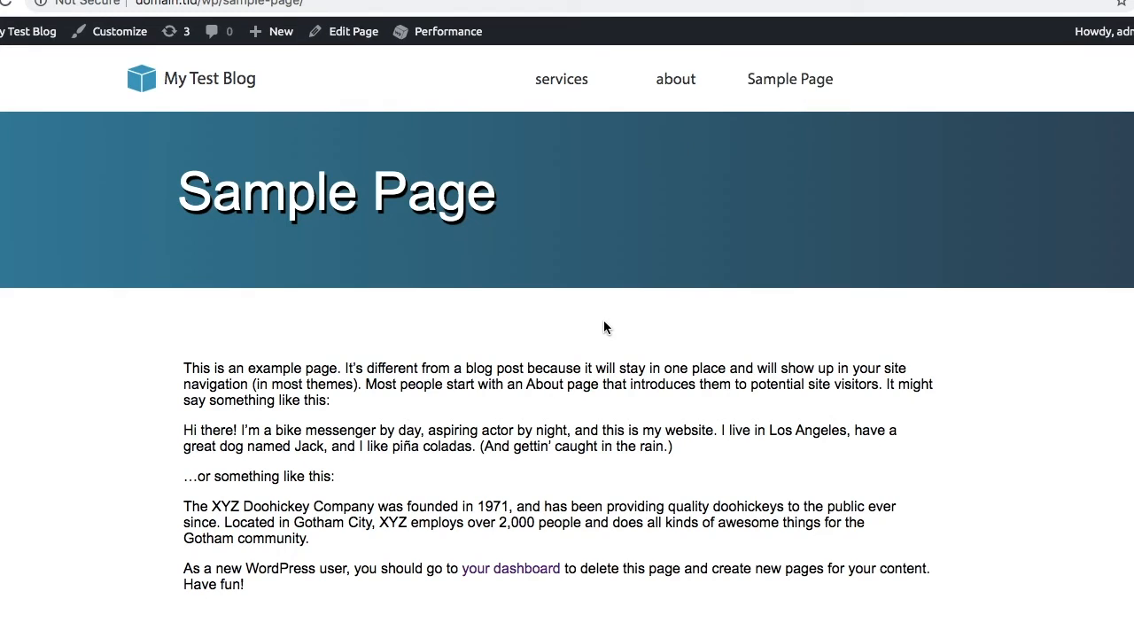
{"action": "scroll", "coordinate": [603, 320], "scroll_direction": "down", "scroll_amount": 2}
{"action": "left_click_drag", "start_coordinate": [273, 319], "coordinate": [402, 410]}
{"action": "left_click", "coordinate": [381, 438]}
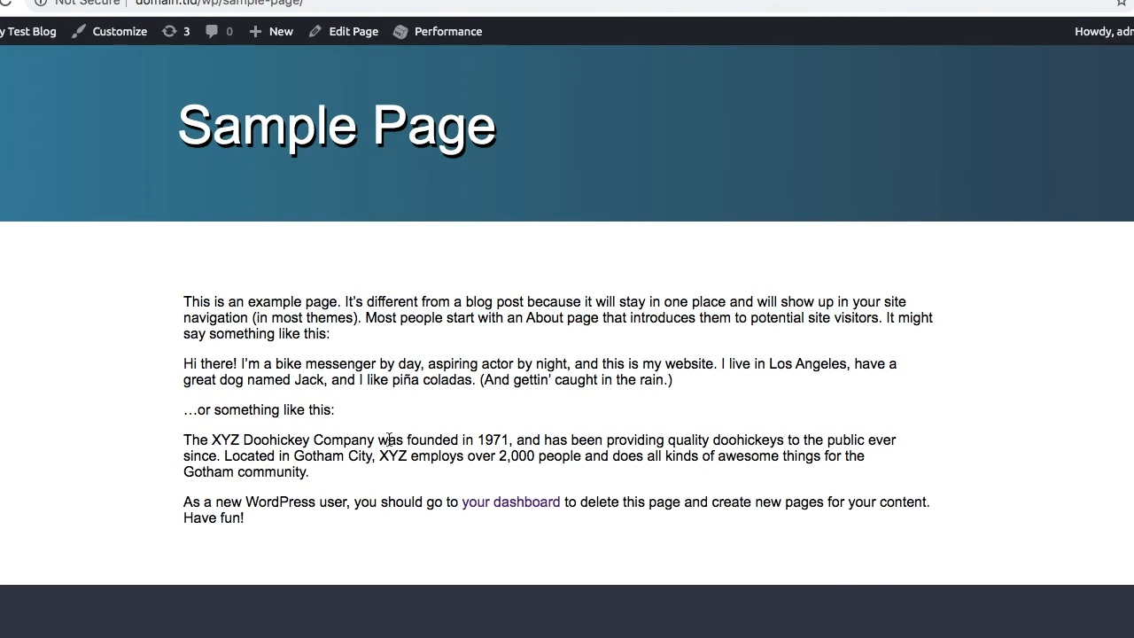
{"action": "scroll", "coordinate": [388, 438], "scroll_direction": "down", "scroll_amount": 1}
{"action": "scroll", "coordinate": [388, 439], "scroll_direction": "up", "scroll_amount": 2}
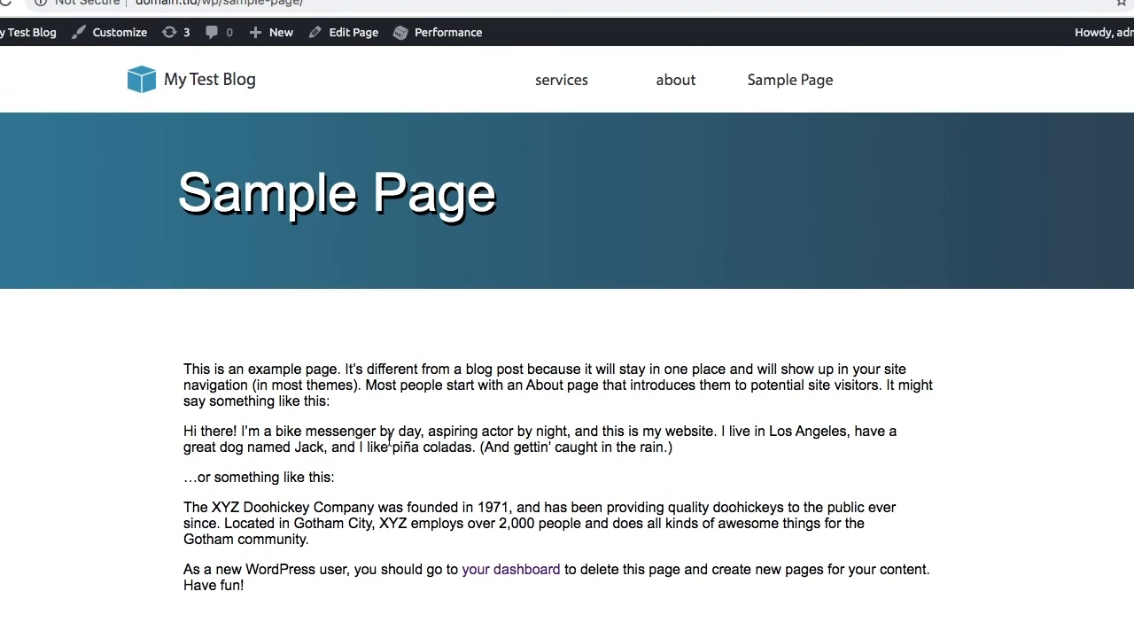